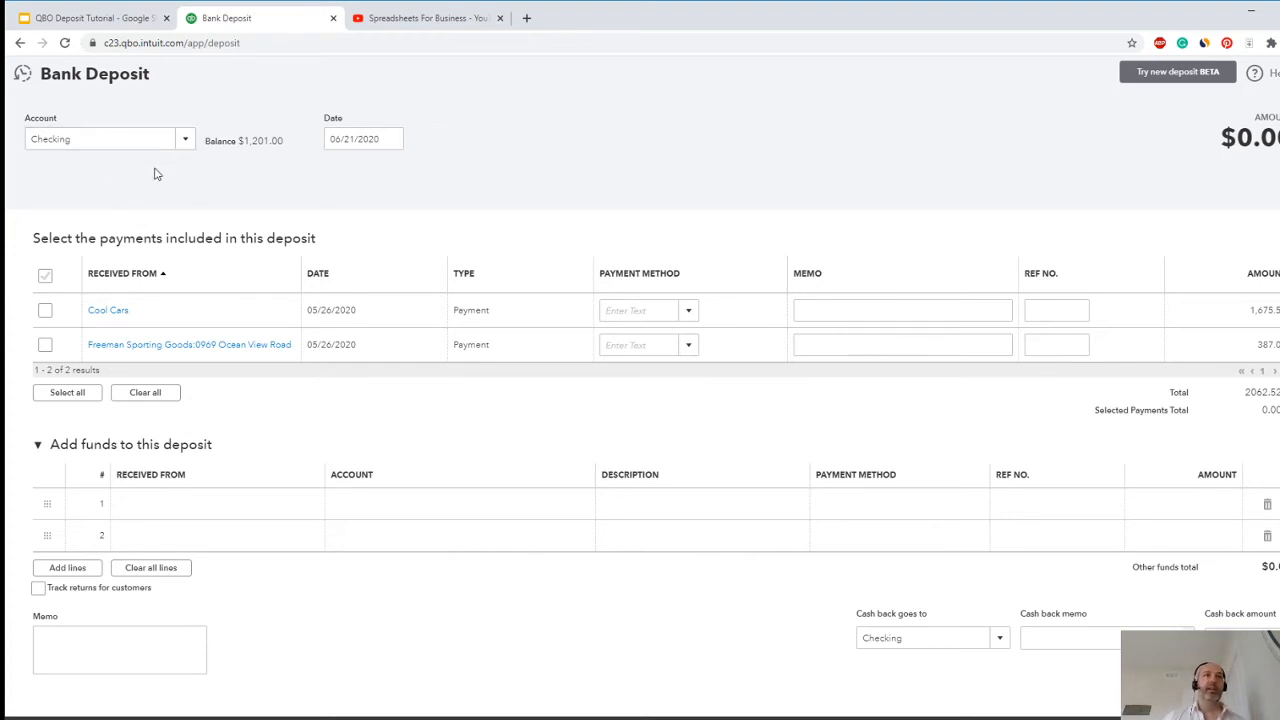
Consult the "How to Enter a Deposit Transaction I" slide in Google Slides and view the account choices for the QuickBooks bank deposit
click(108, 19)
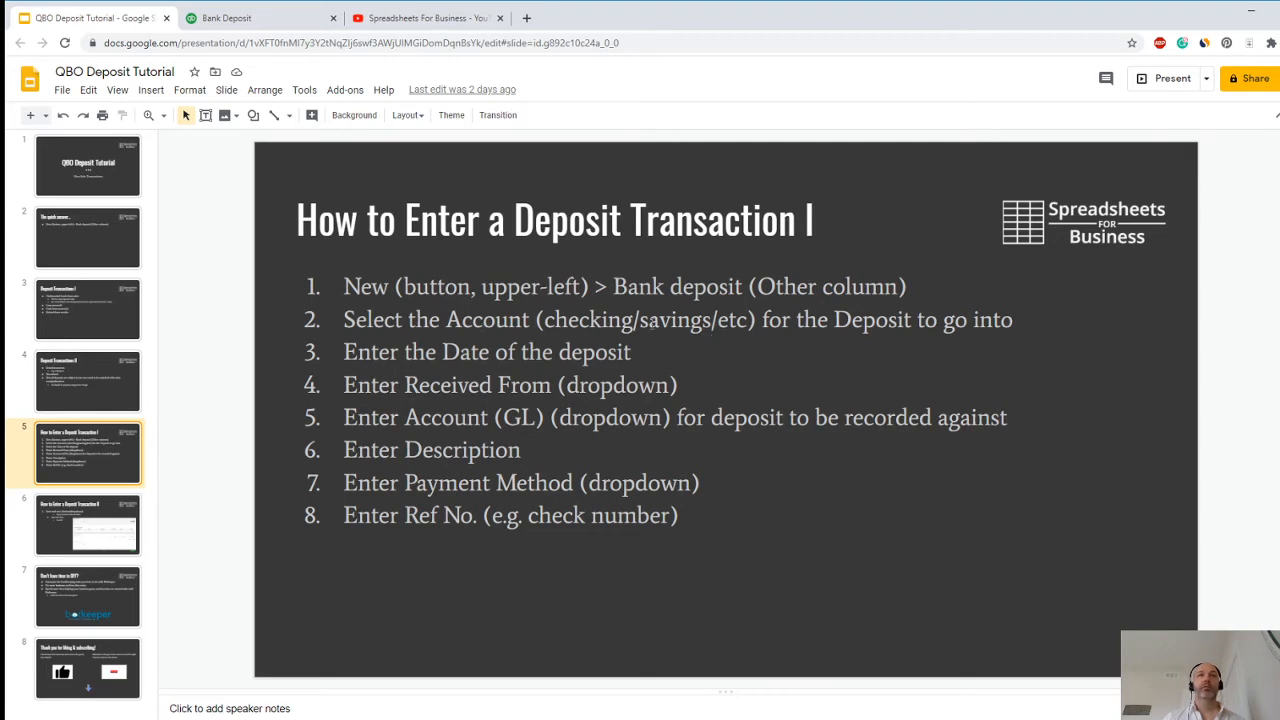
click(263, 24)
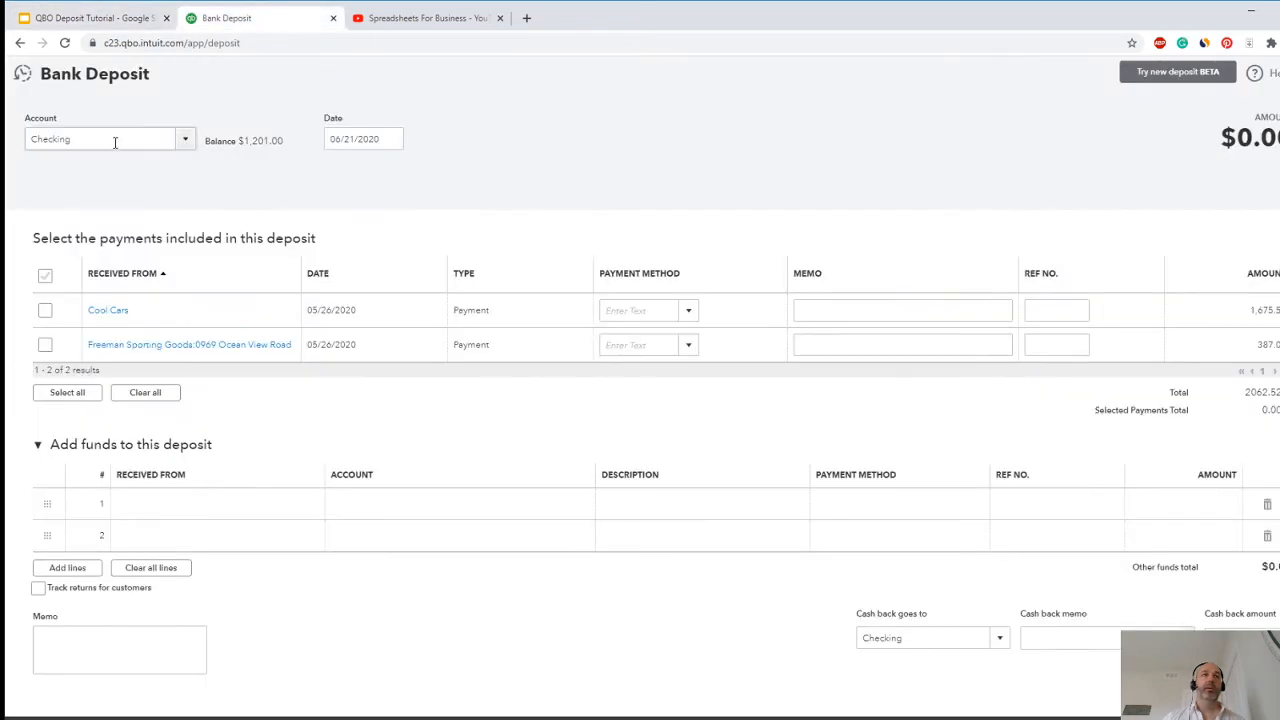
click(162, 138)
click(184, 148)
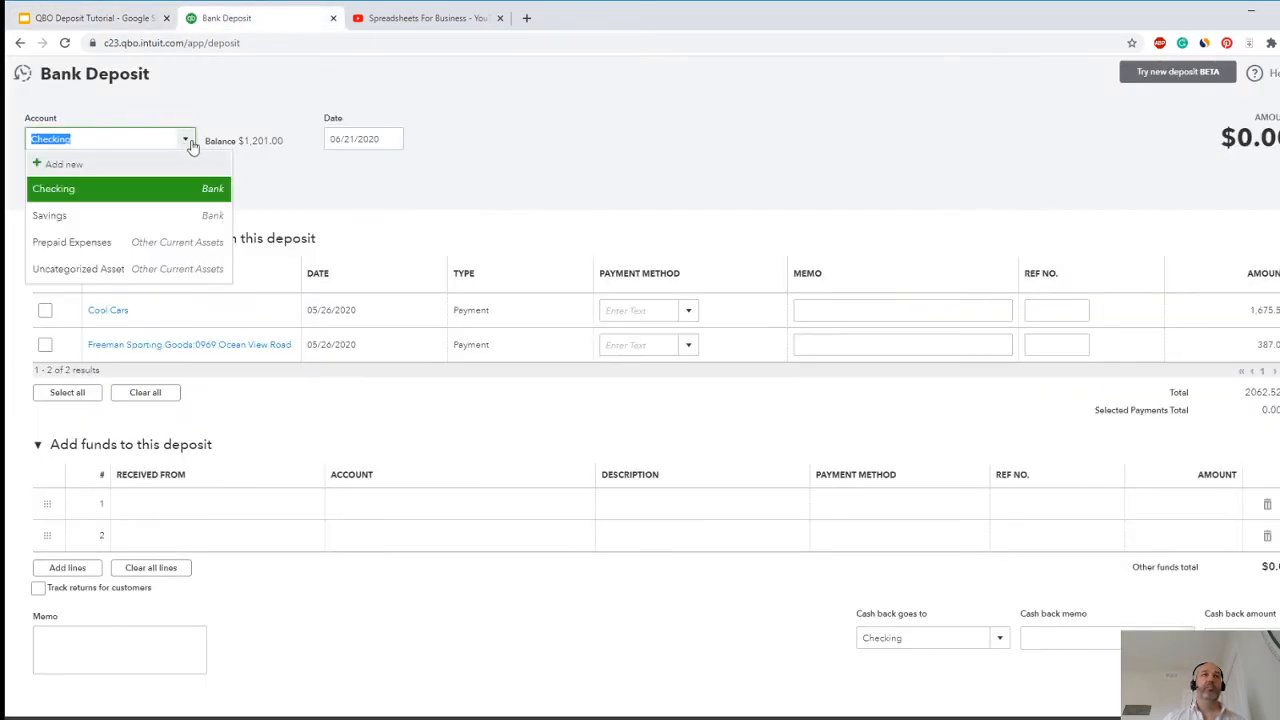
click(184, 145)
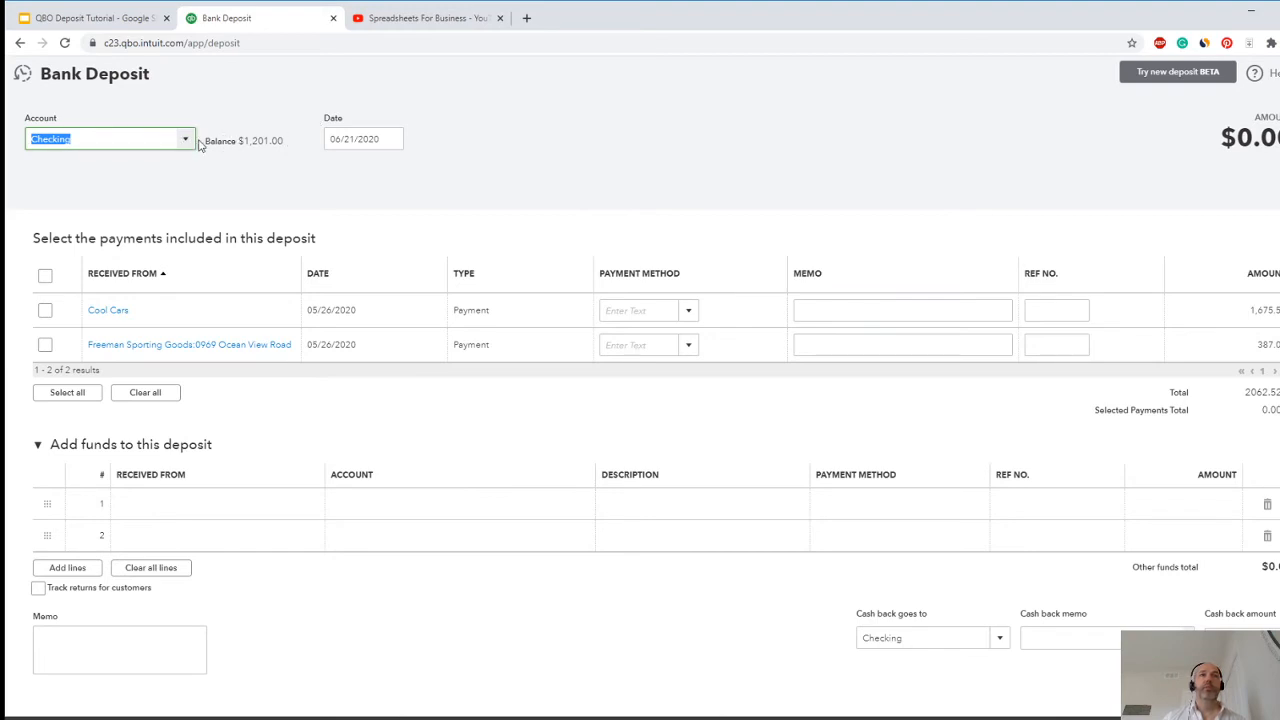
View the calendar for the deposit date and close it without picking another day
click(362, 138)
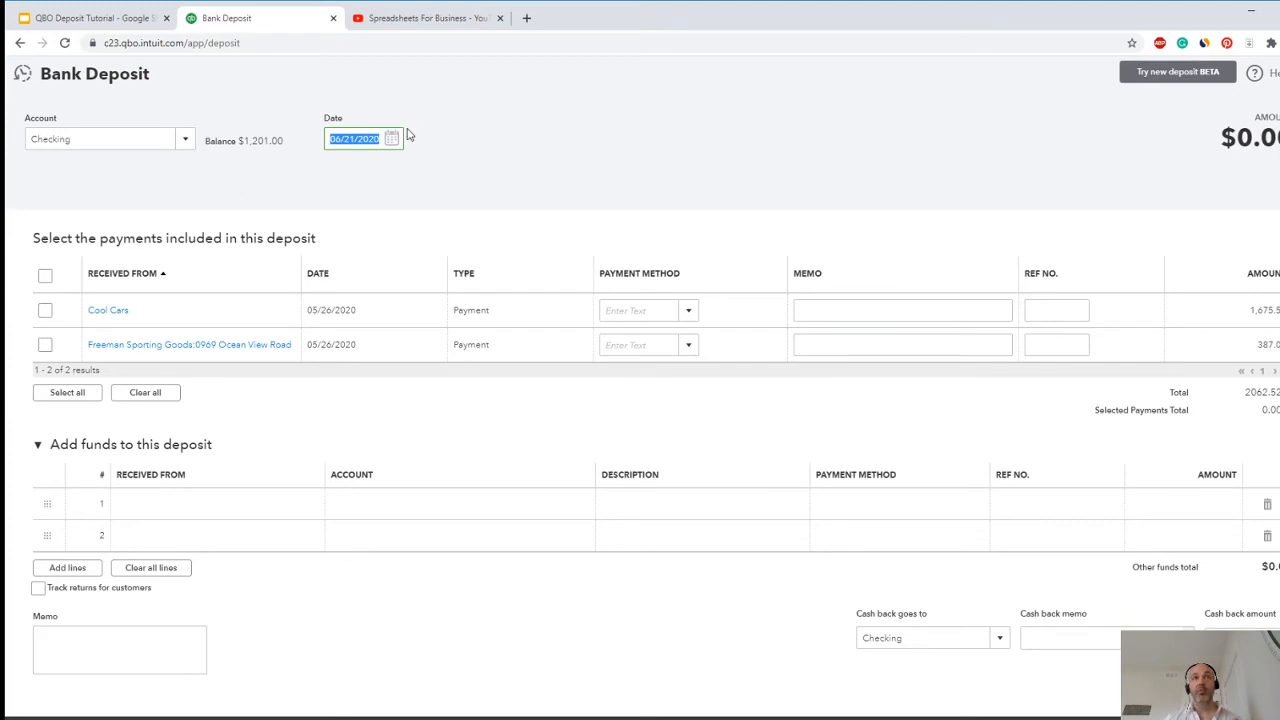
click(392, 141)
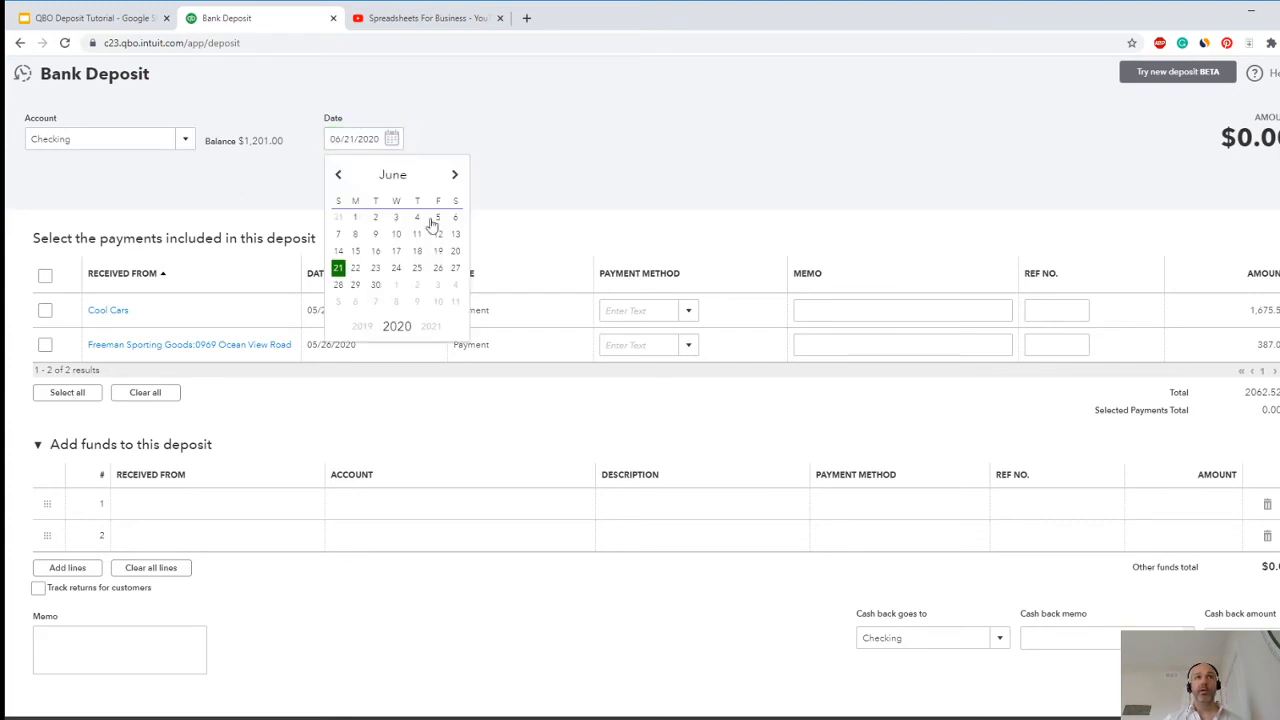
click(510, 150)
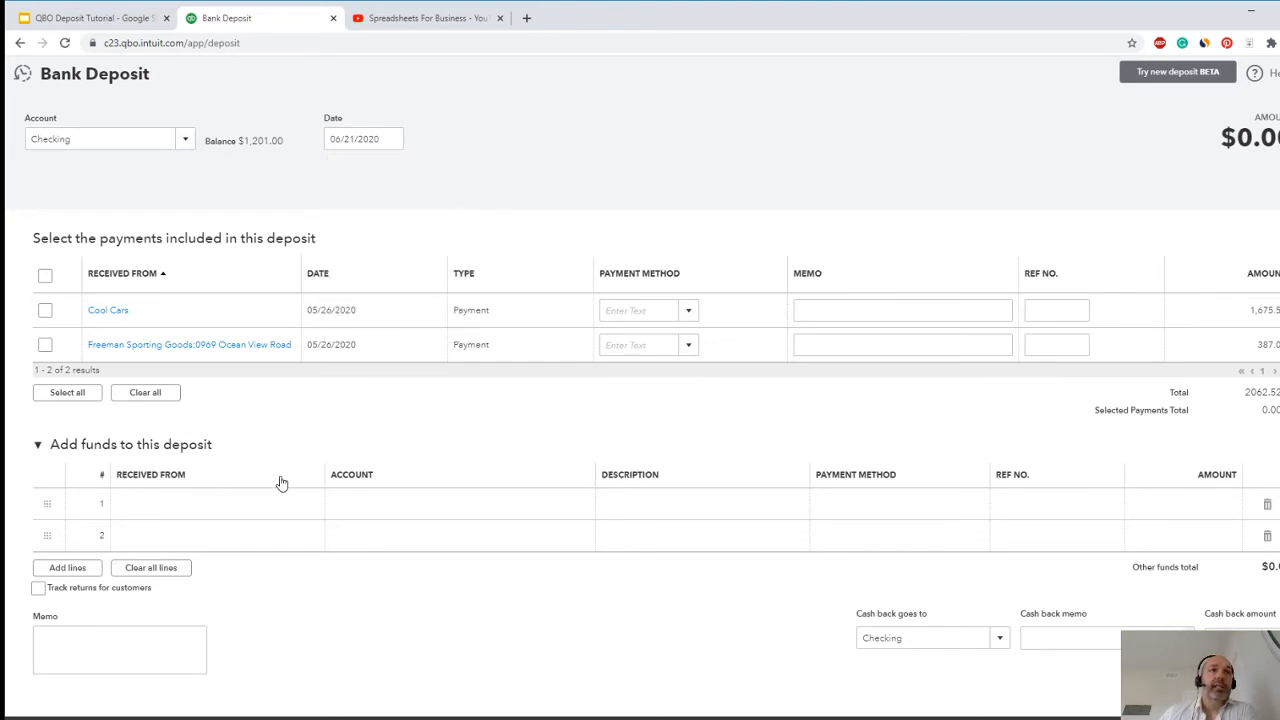
Check the deposit instructions in Google Slides and set Received From on deposit line 1 to Brosnahan Insurance Agency in QuickBooks
click(112, 18)
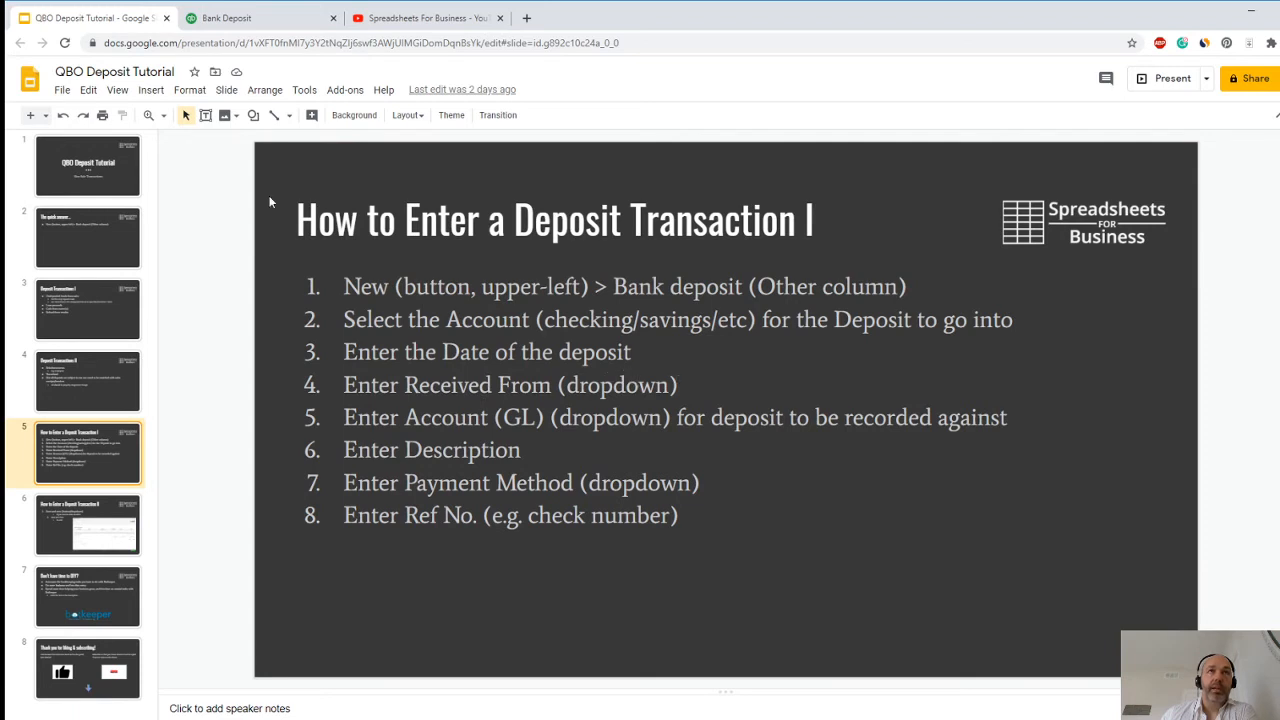
click(245, 18)
click(198, 503)
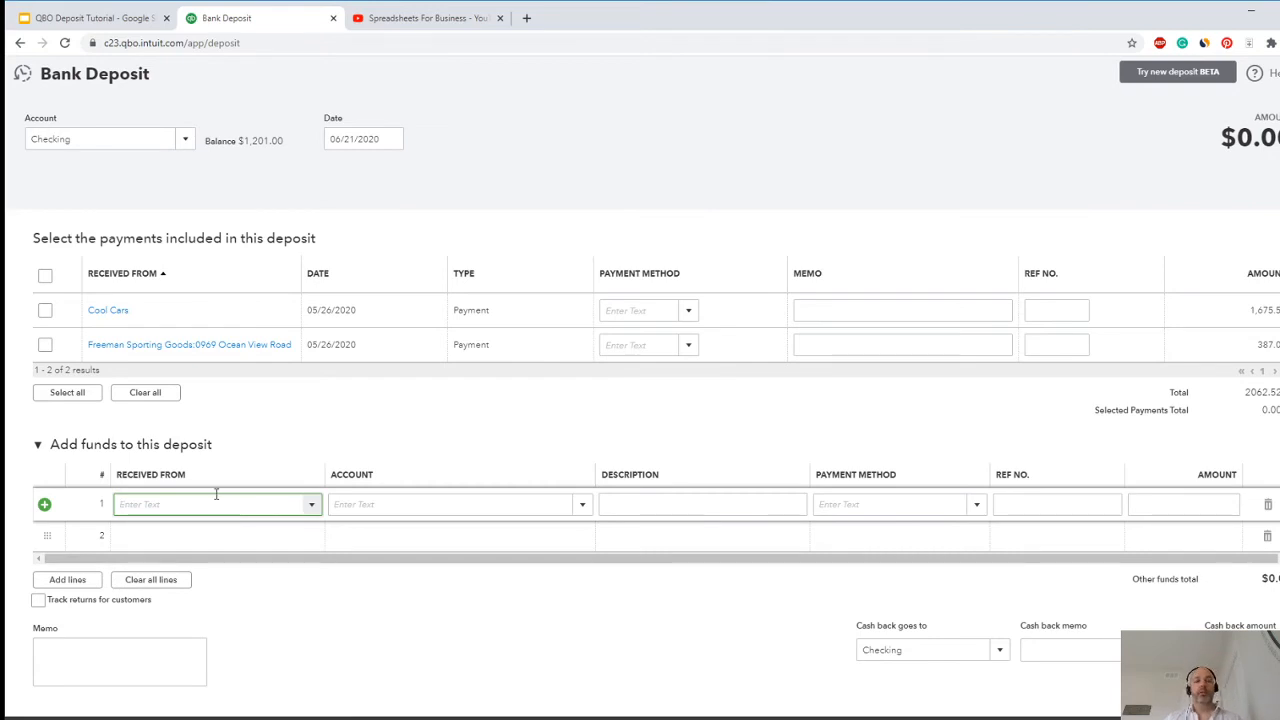
text(insur)
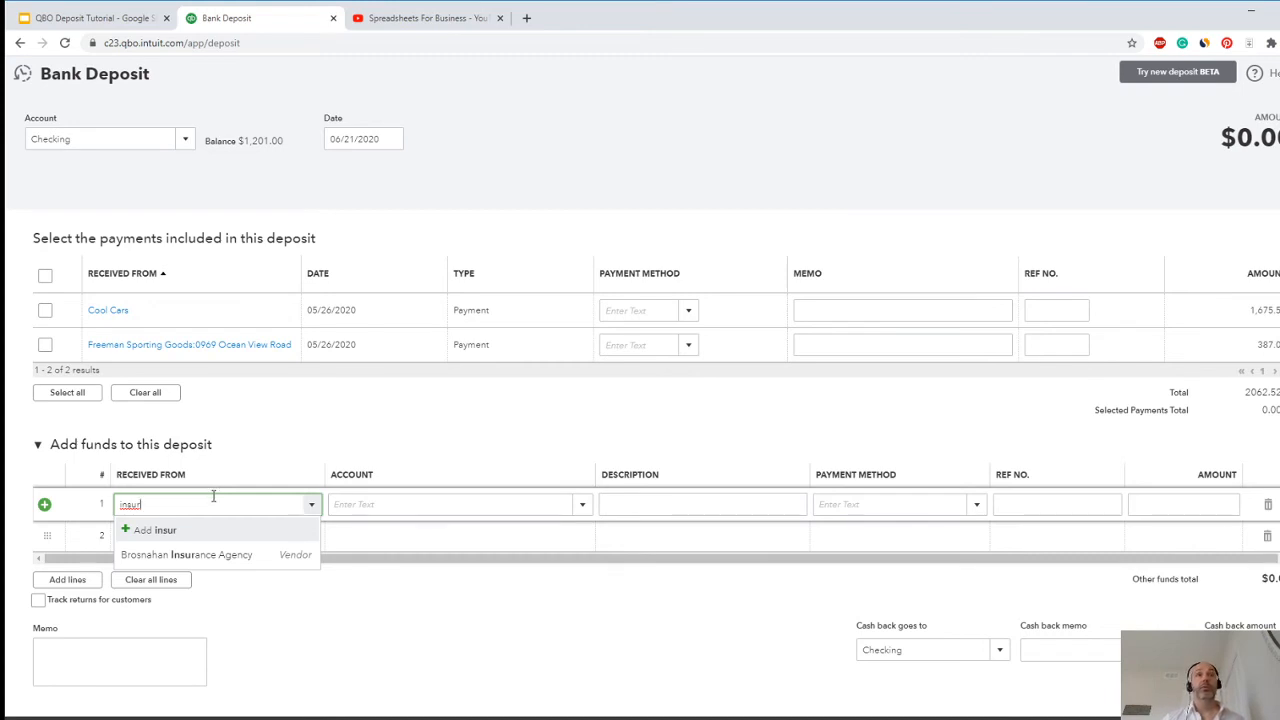
click(201, 557)
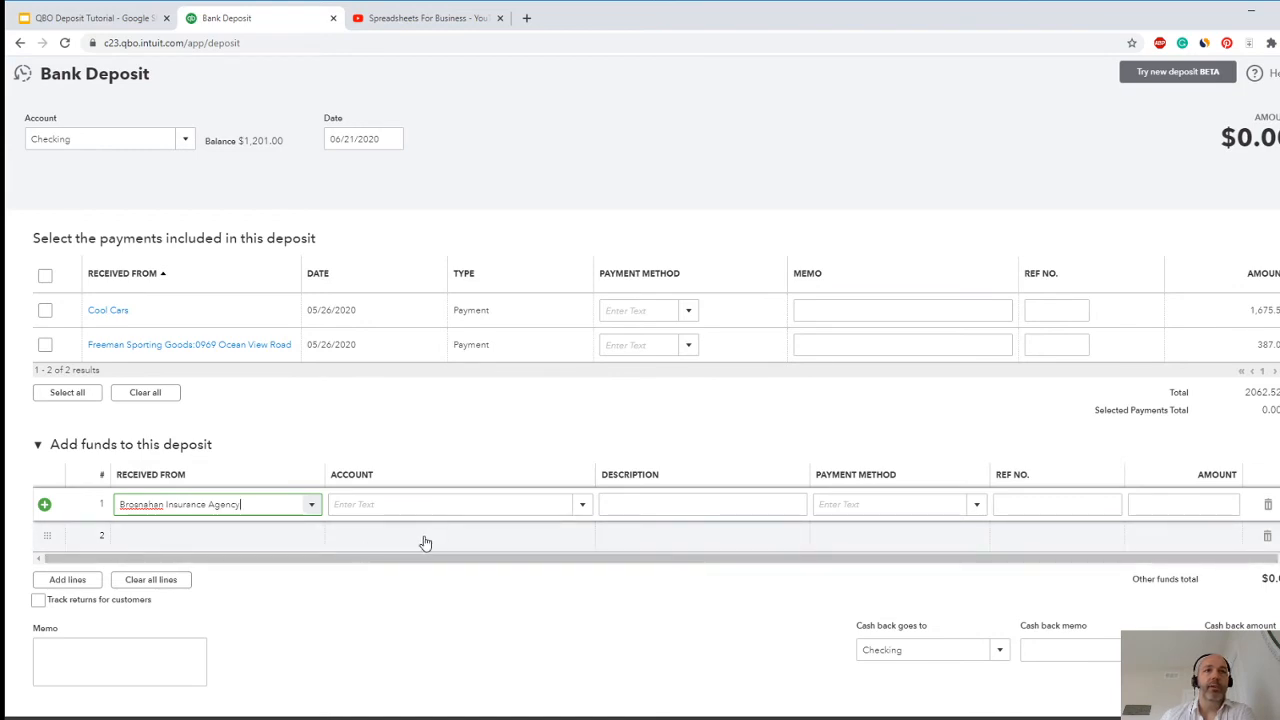
Assign line 1 of the deposit to the Insurance expense account and enter the description "Refund"
click(408, 504)
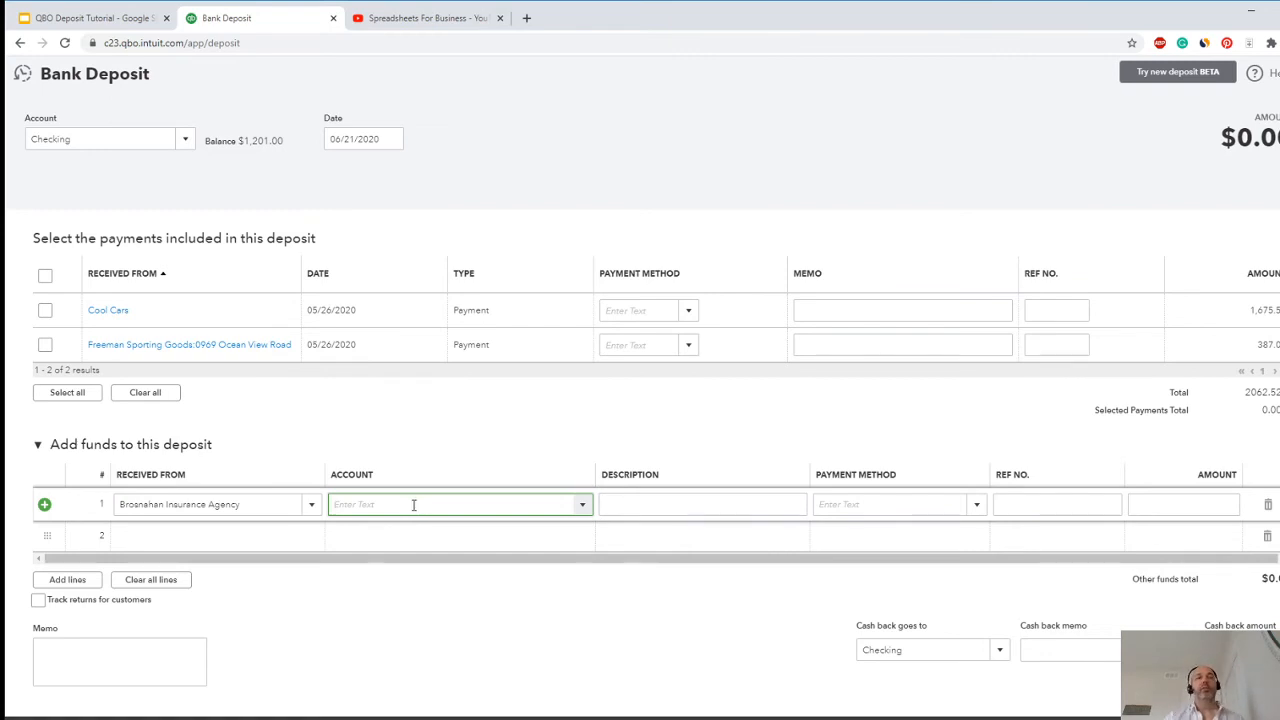
text(I)
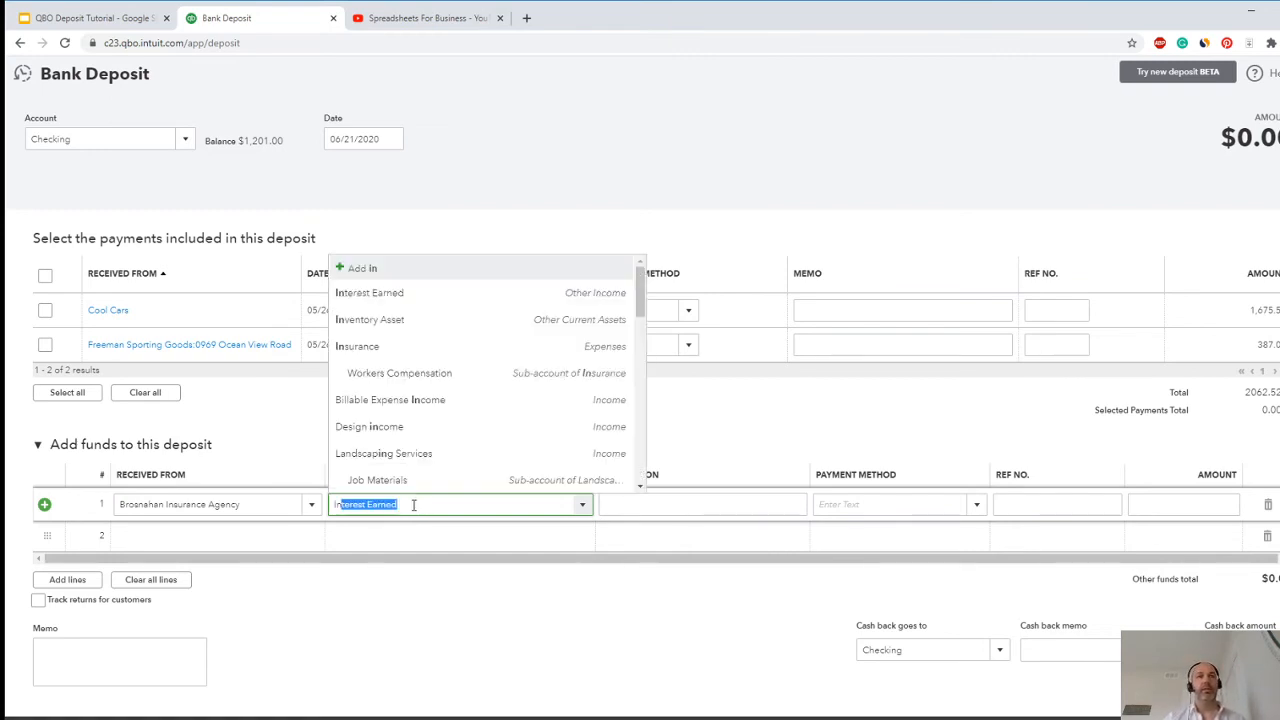
text(nsurance)
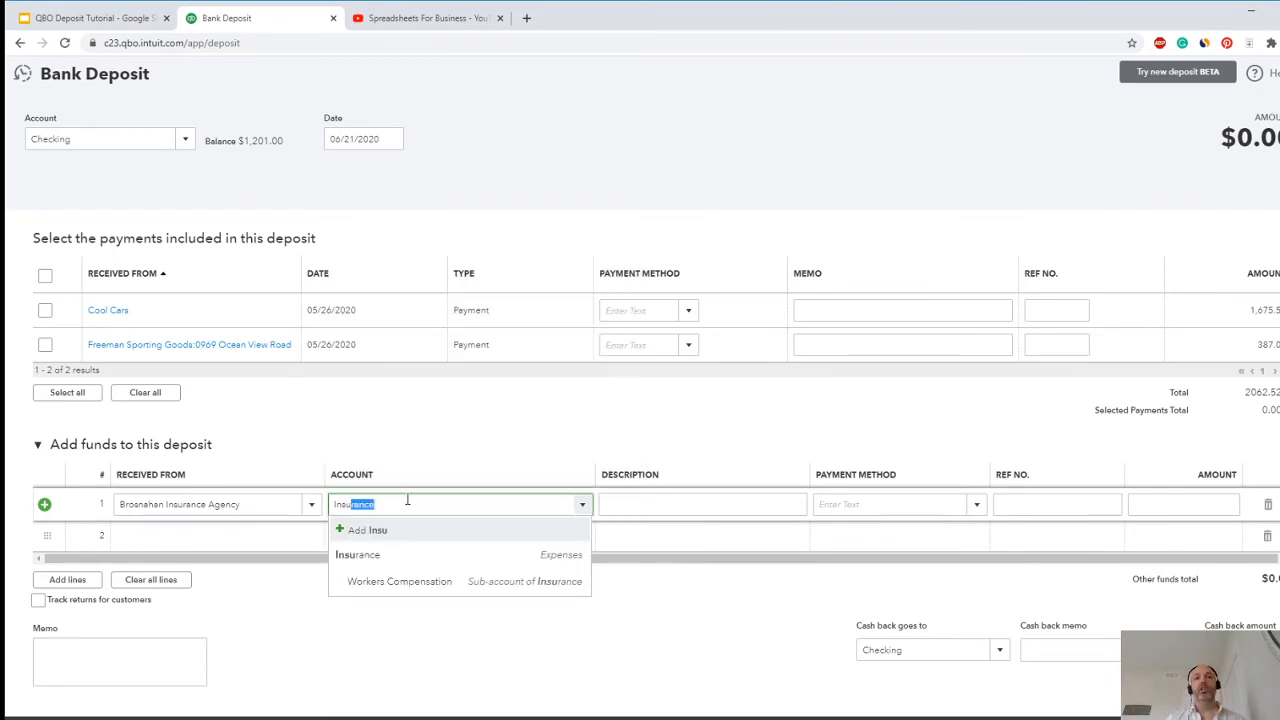
click(375, 558)
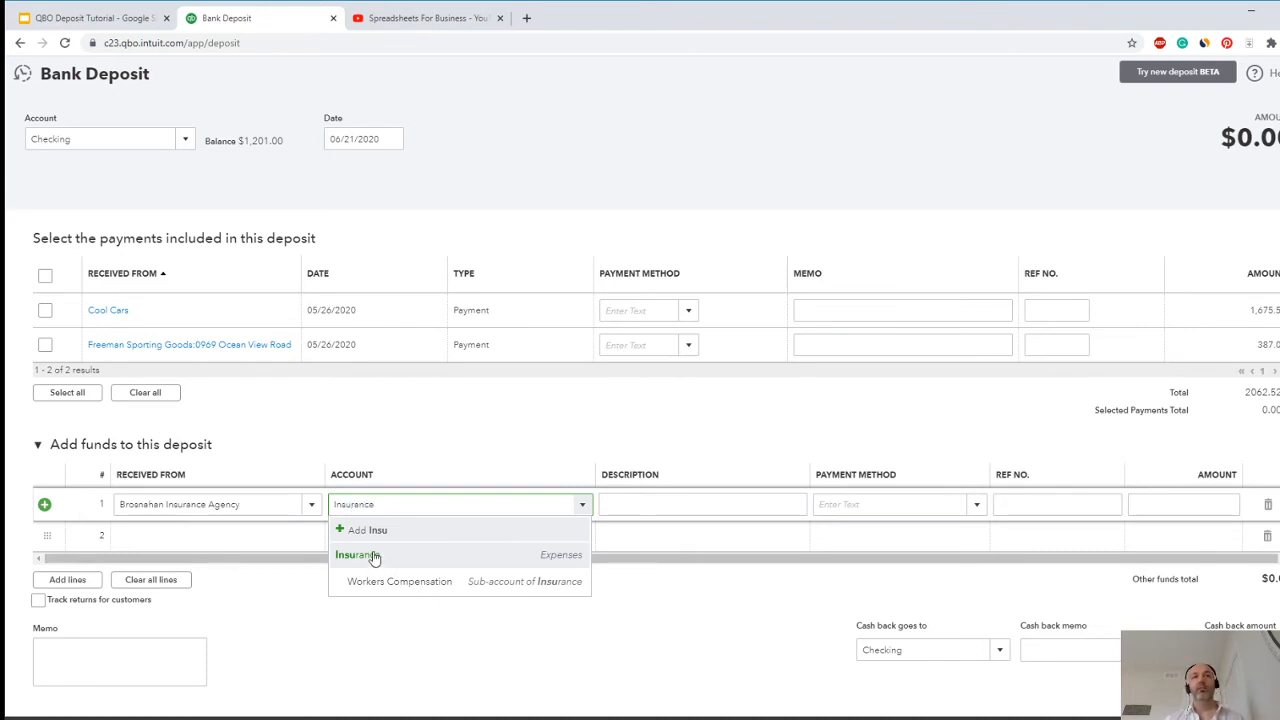
click(637, 511)
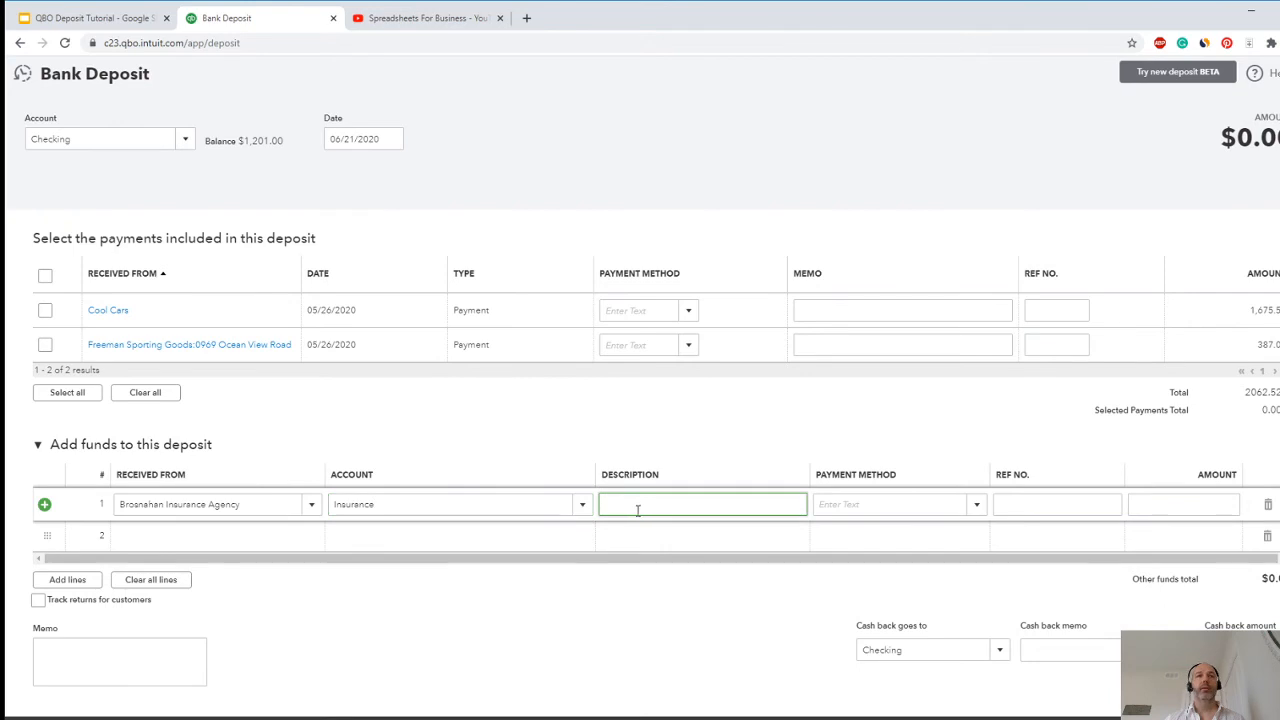
text(R)
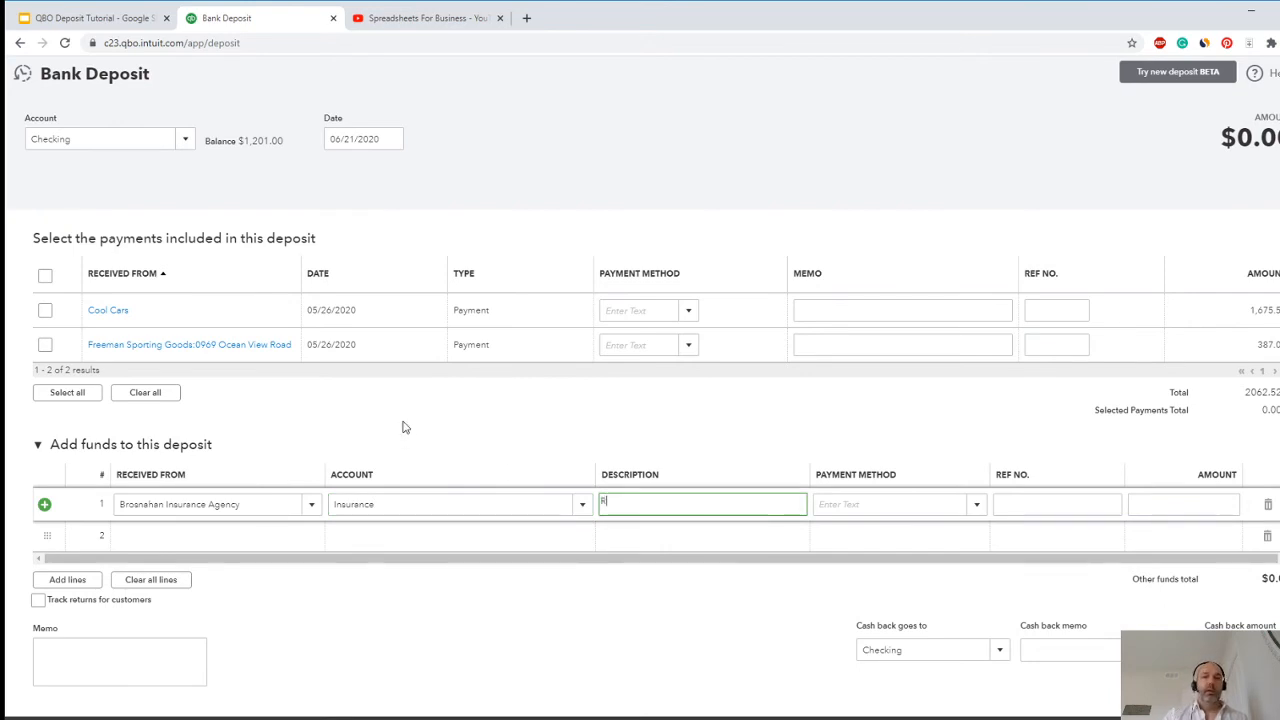
text(efund)
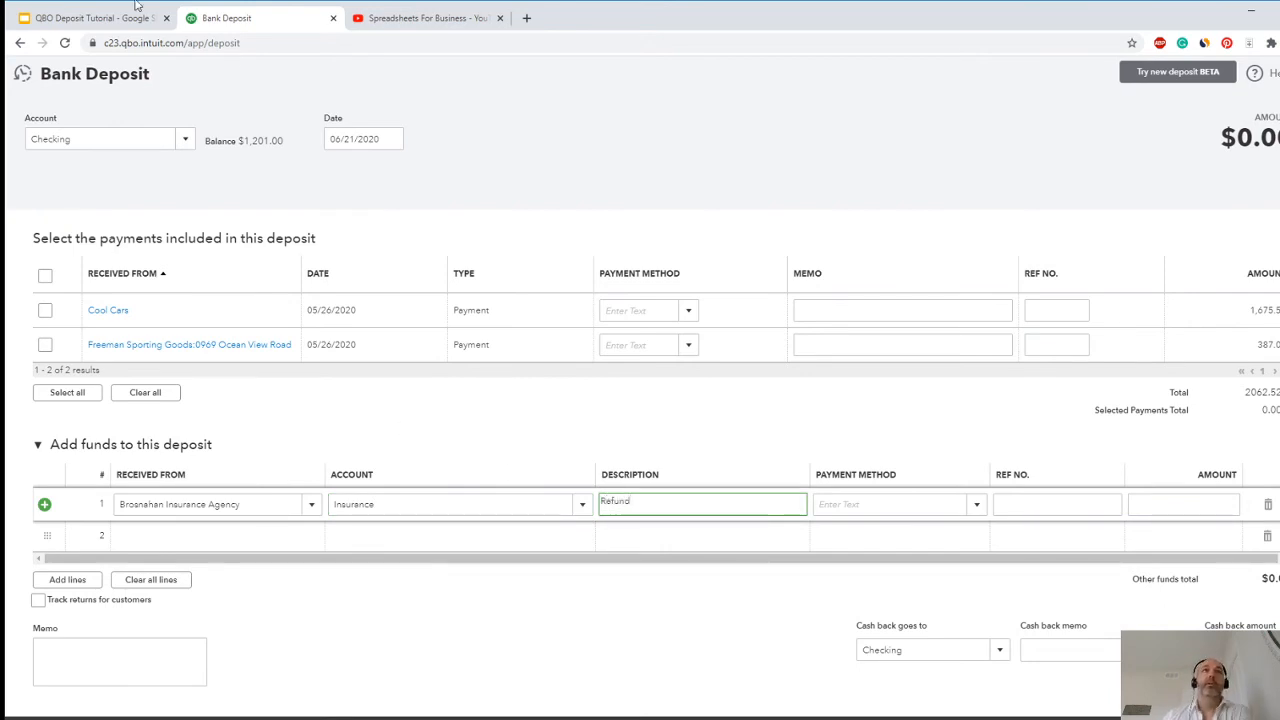
Recheck the instructions in Google Slides and set the payment method of deposit line 1 to Check in QuickBooks
click(118, 20)
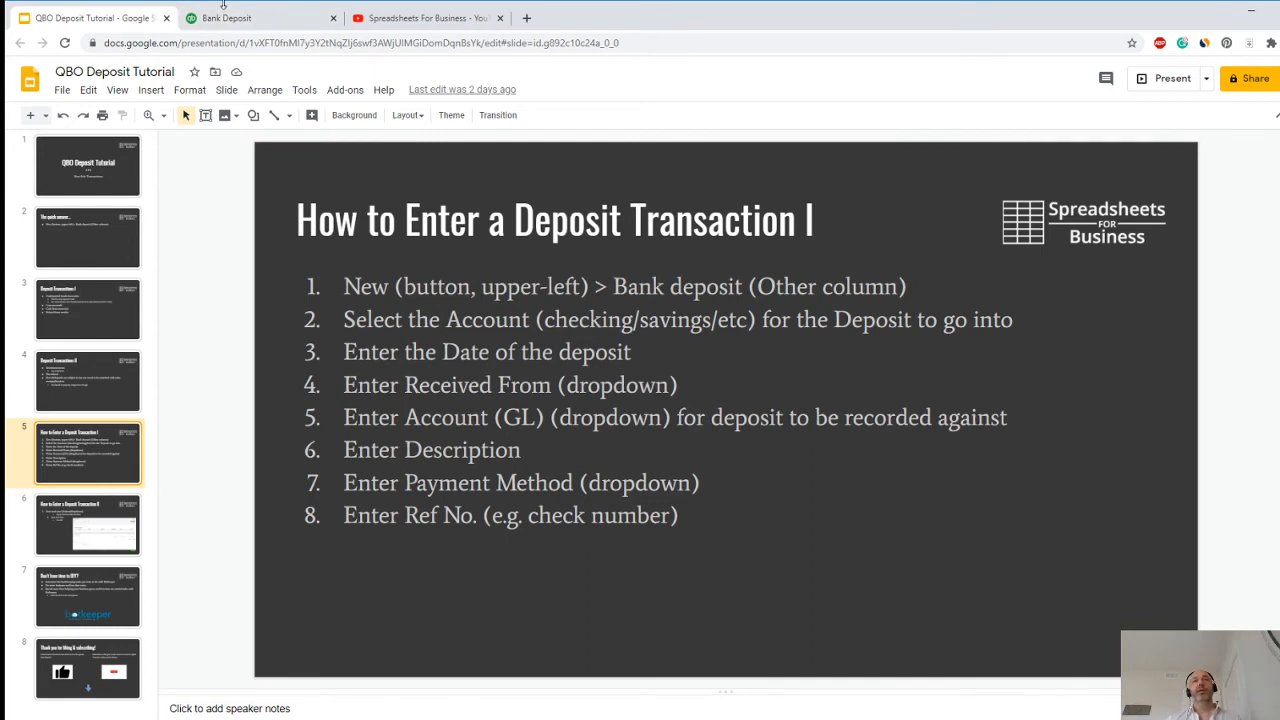
click(252, 22)
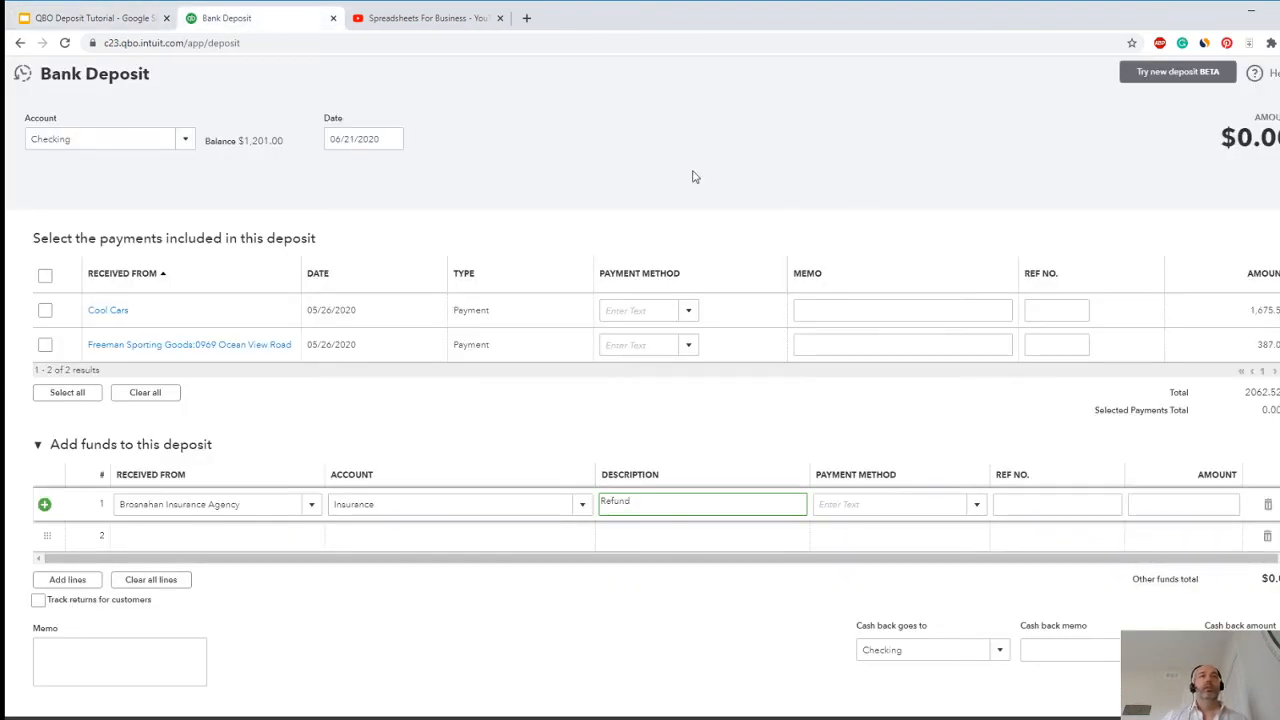
click(846, 503)
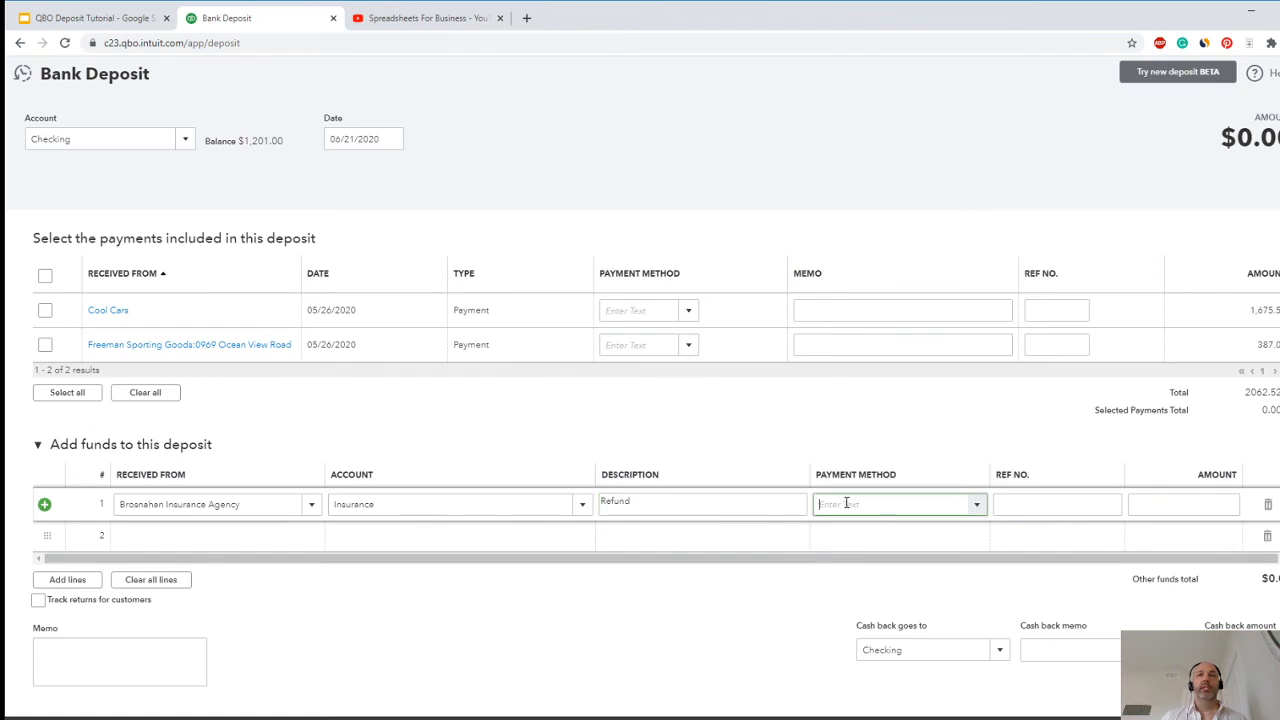
click(976, 504)
click(847, 604)
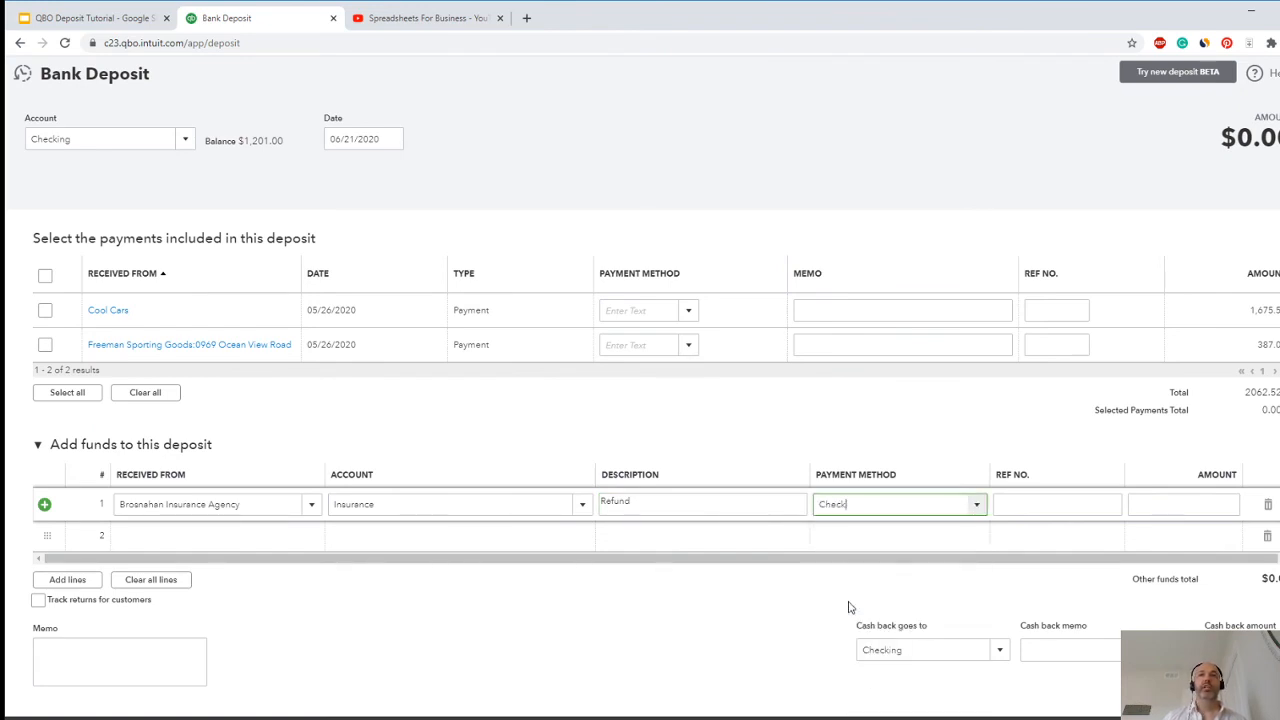
Enter reference number 1234 and an amount of 100 on deposit line 1
click(1040, 505)
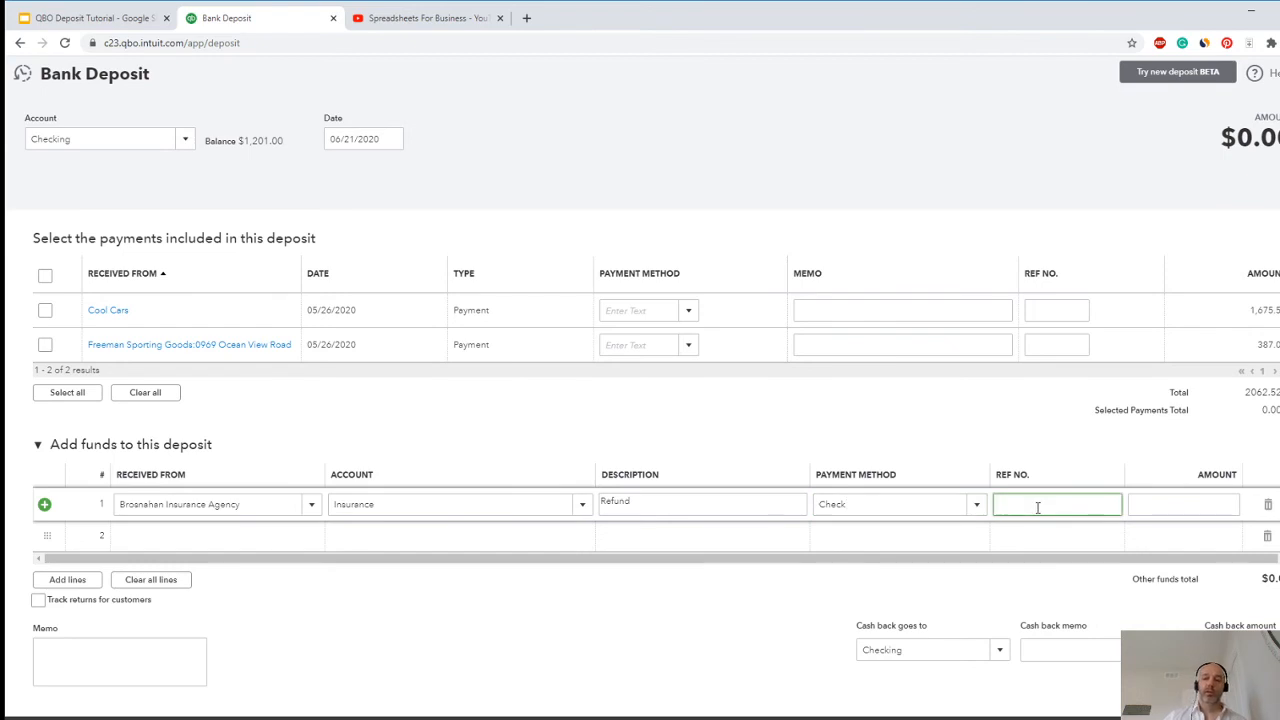
text(1234)
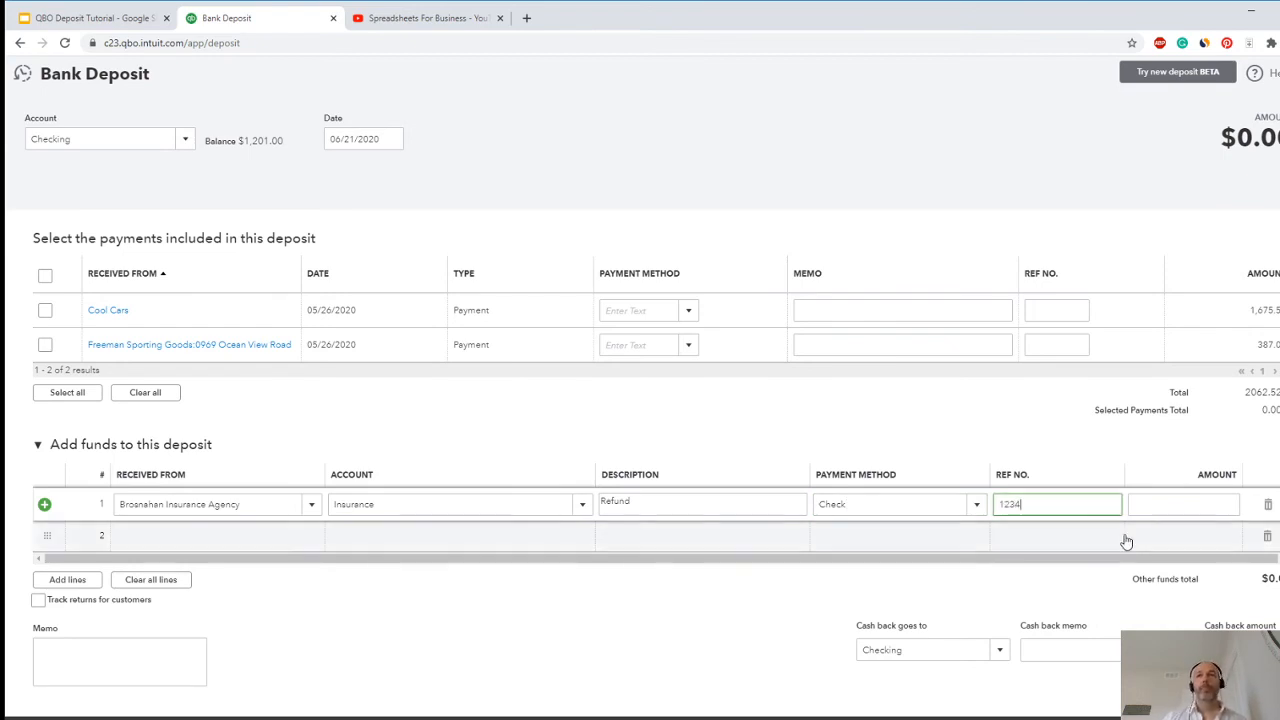
click(1186, 502)
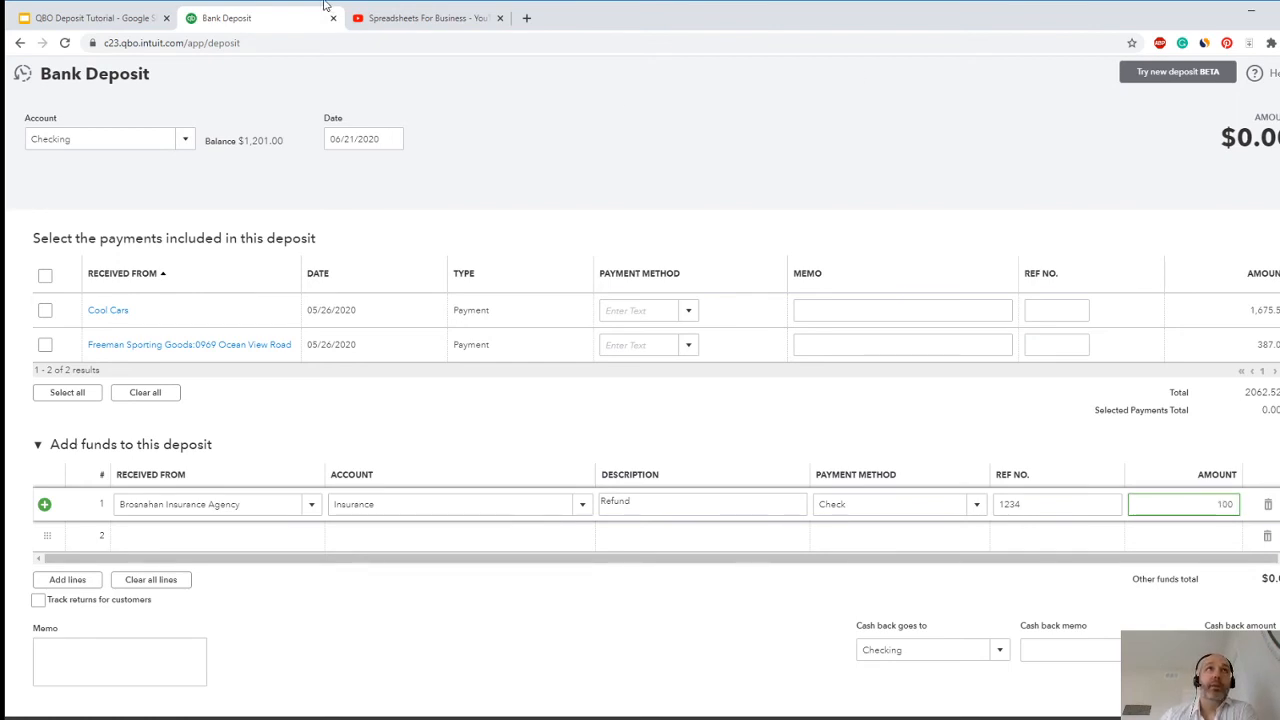
Consult the "How to Enter a Deposit Transaction II" slide in Google Slides, and save and close the bank deposit in QuickBooks
click(92, 18)
click(86, 538)
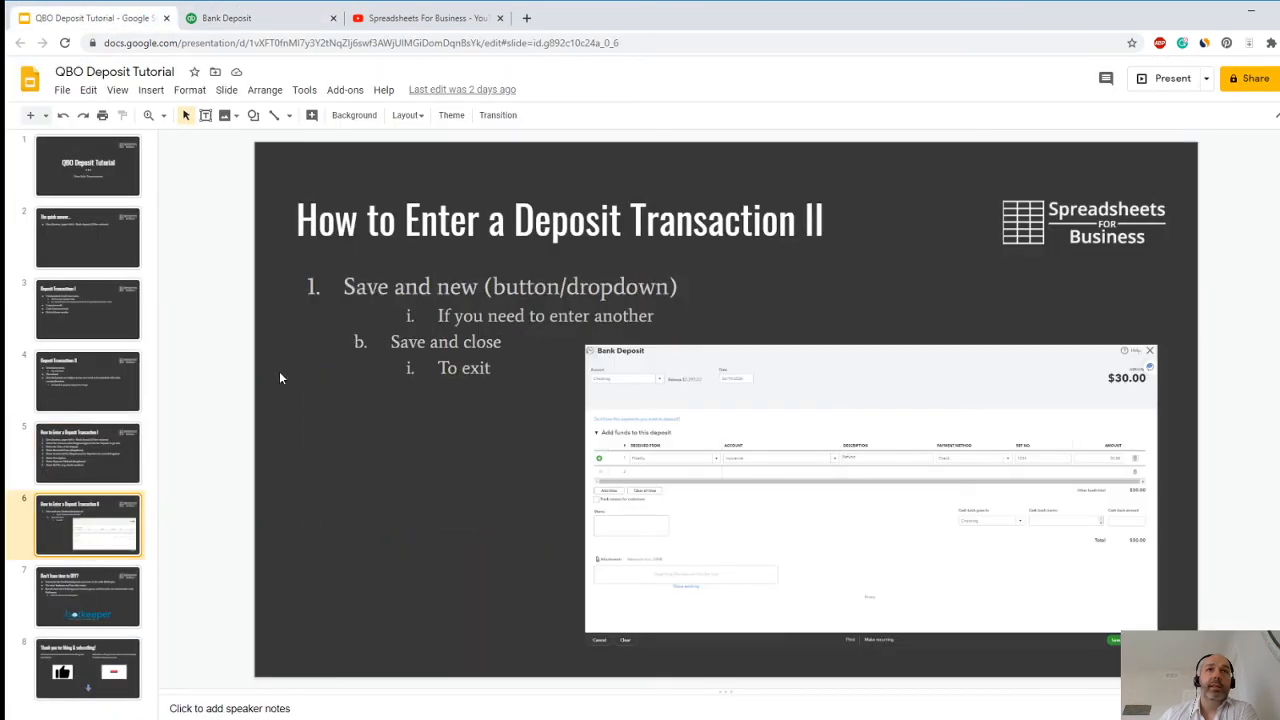
click(226, 18)
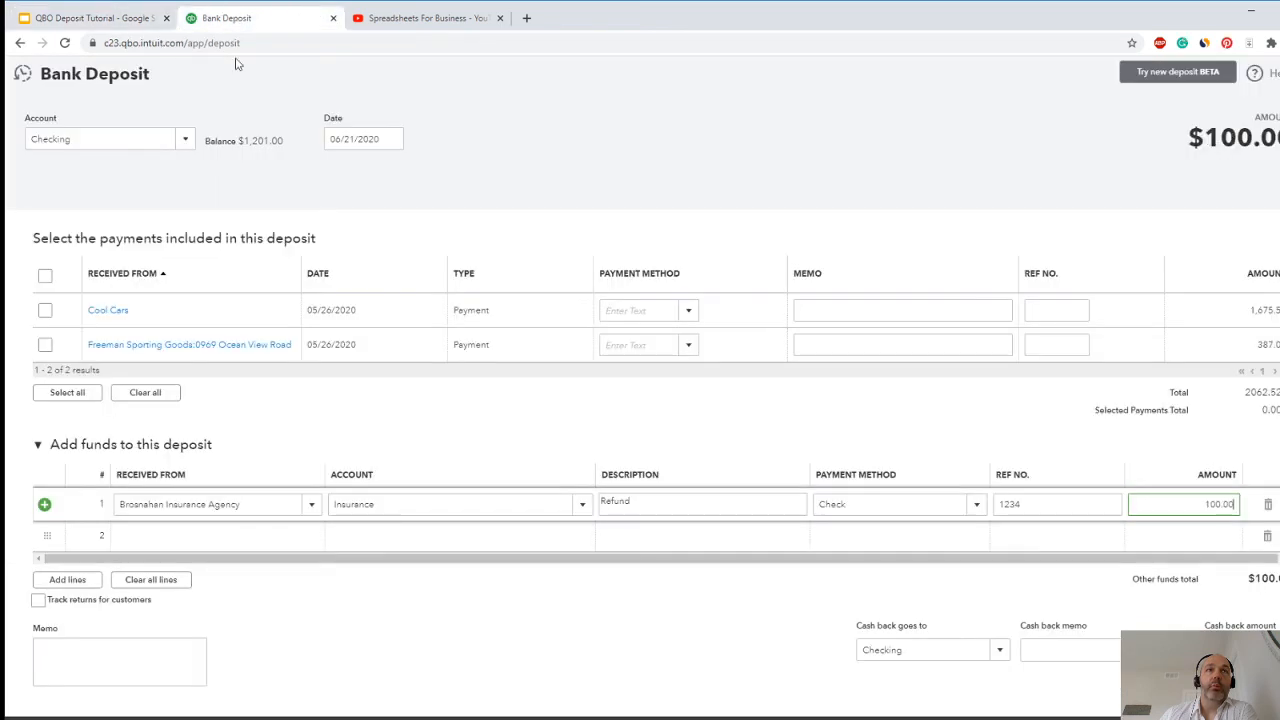
click(133, 541)
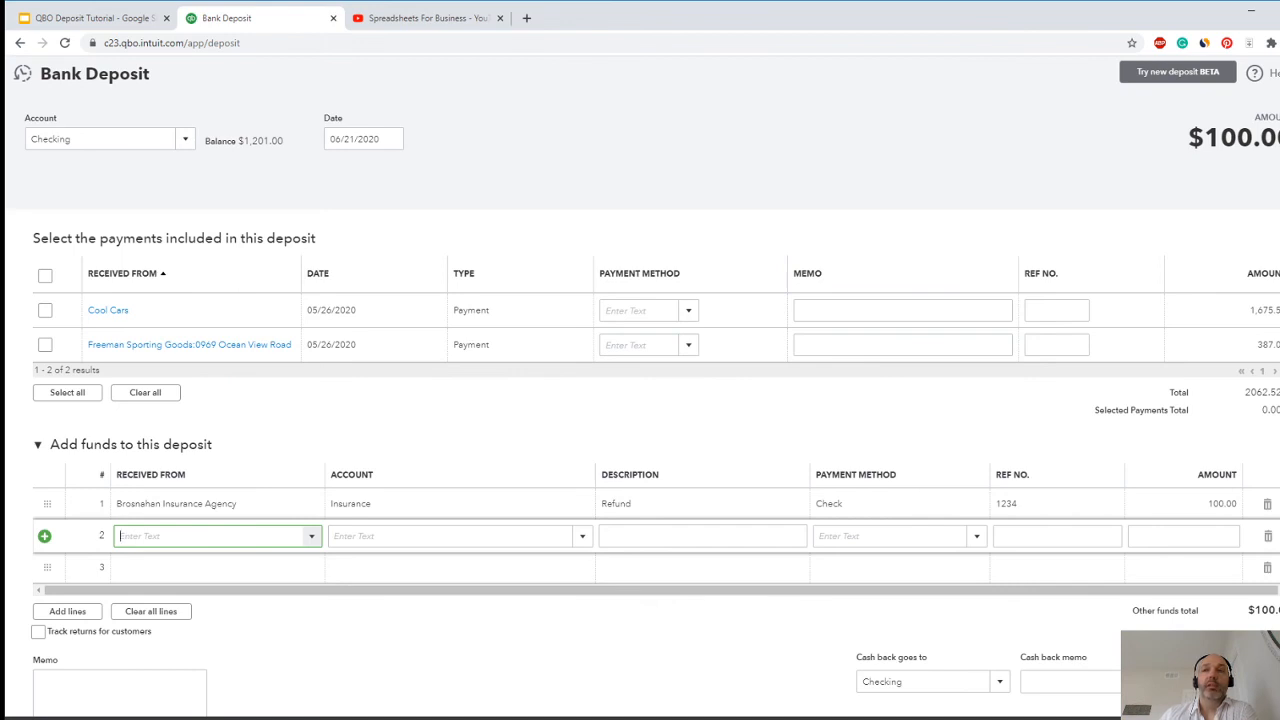
key(Escape)
scroll(640, 400, down, 2)
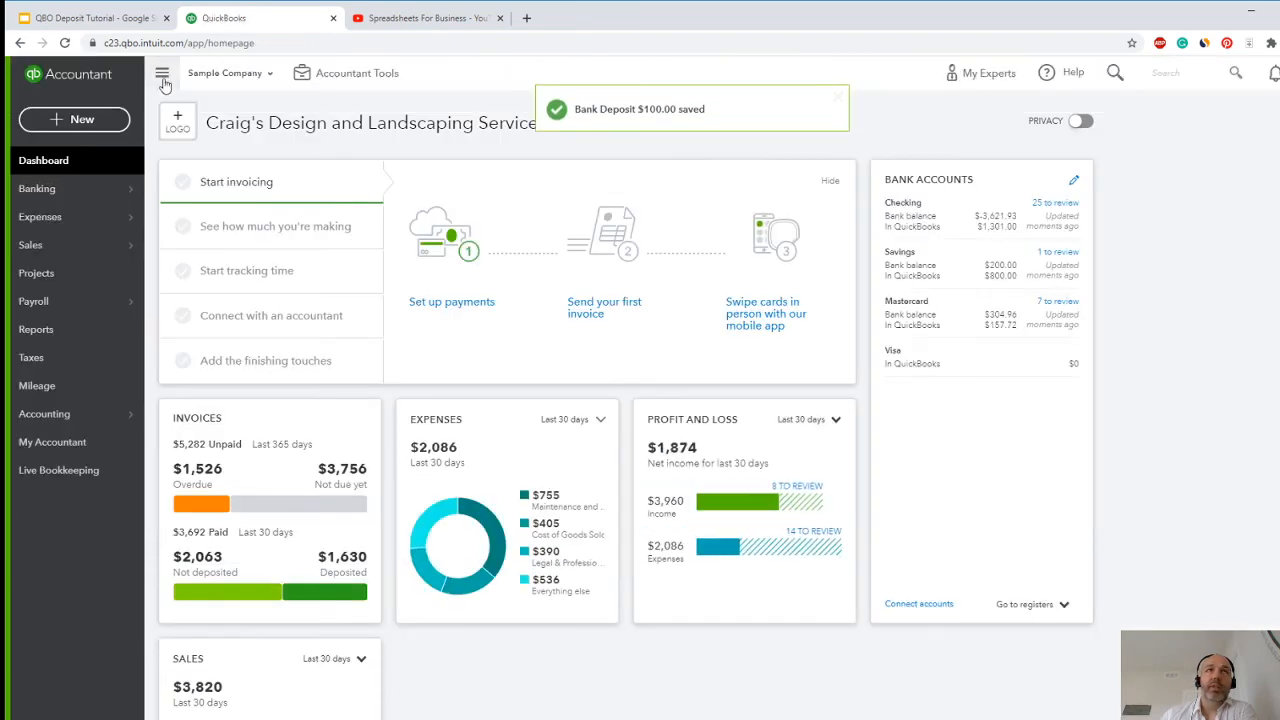
Switch to the Google Slides presentation and display the "Don't have time to DIY?" slide
click(100, 18)
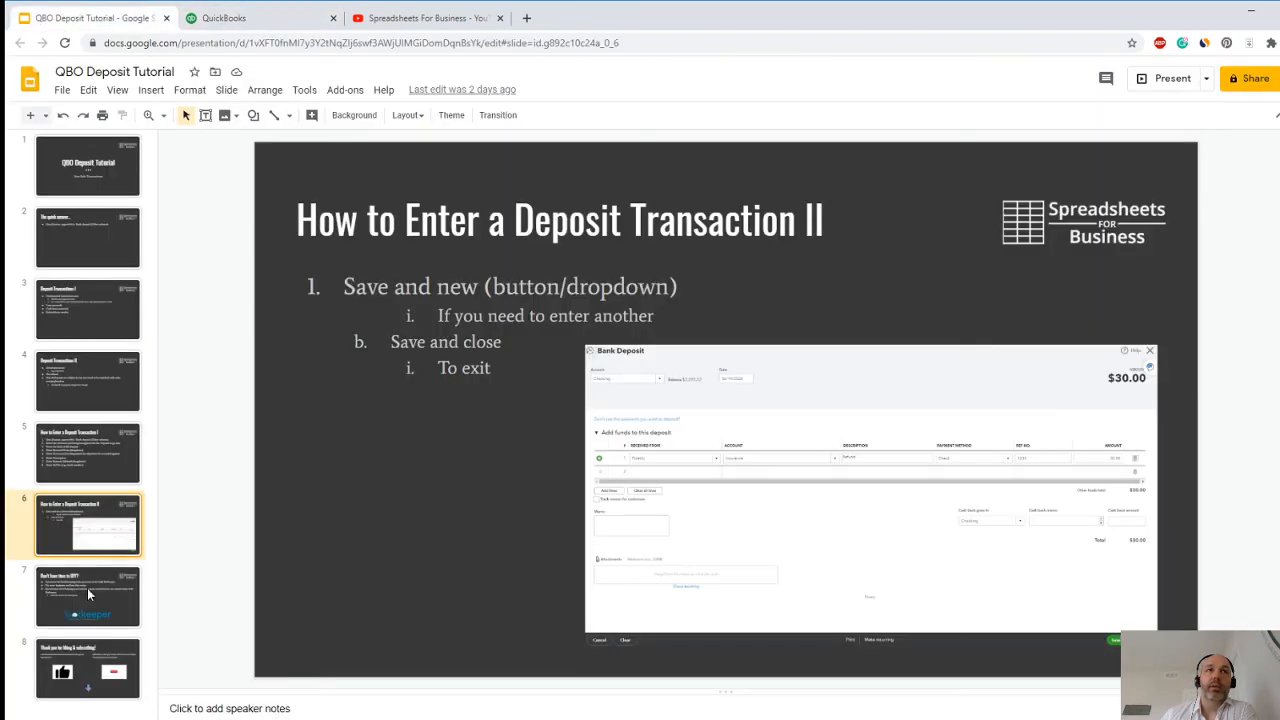
click(92, 597)
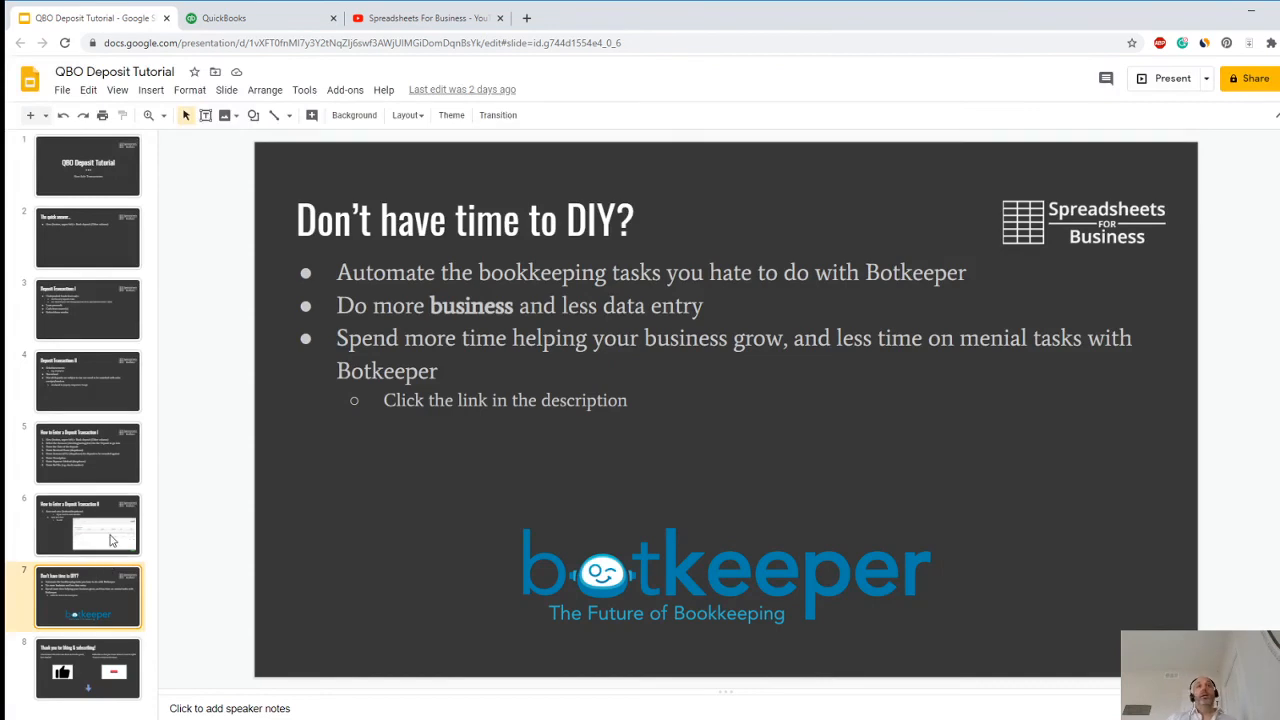